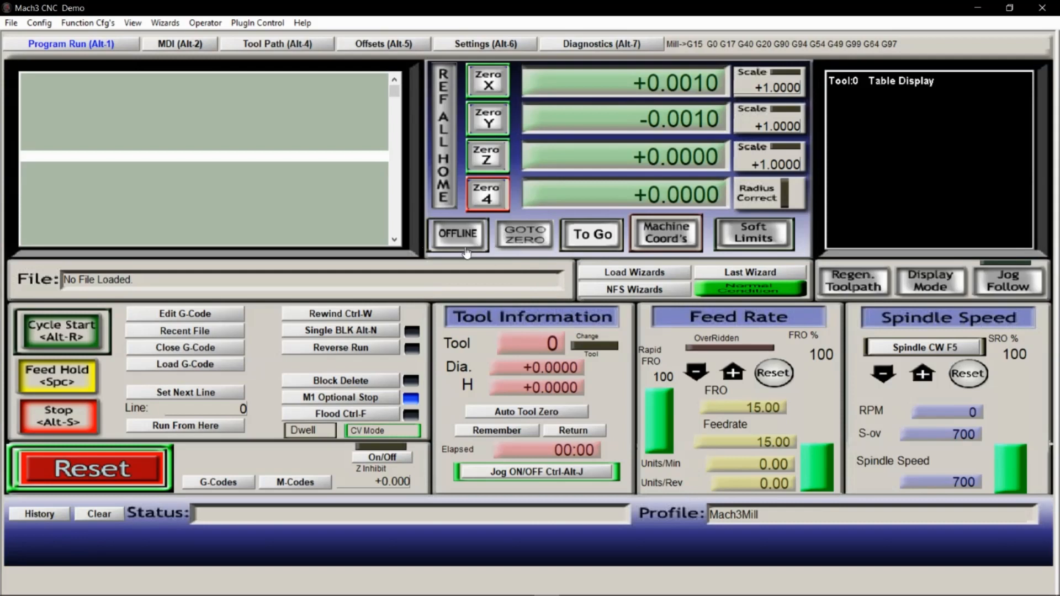
# Review the descriptions and diameters in the tool table, including tool 1's 9/16 Flat Endmill entry, and apply and close it
pyautogui.click(34, 25)
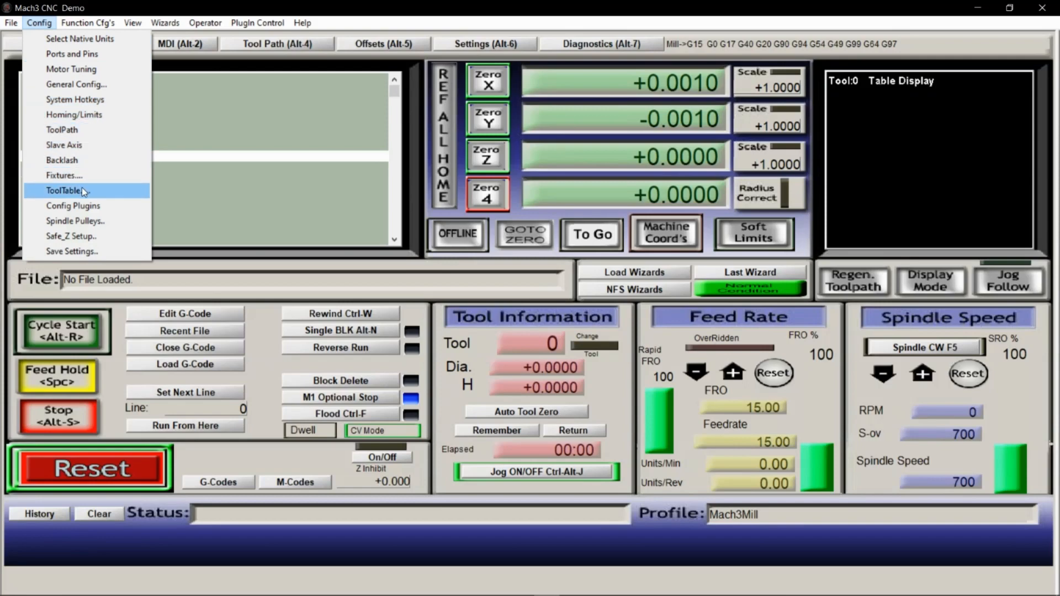
pyautogui.click(64, 190)
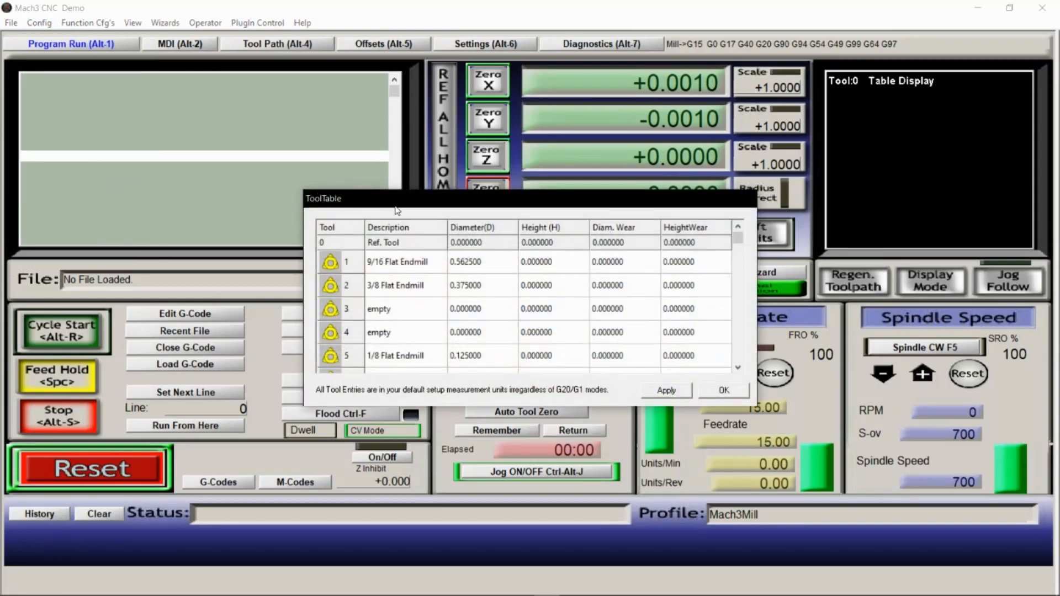
pyautogui.moveTo(400, 191); pyautogui.dragTo(395, 143)
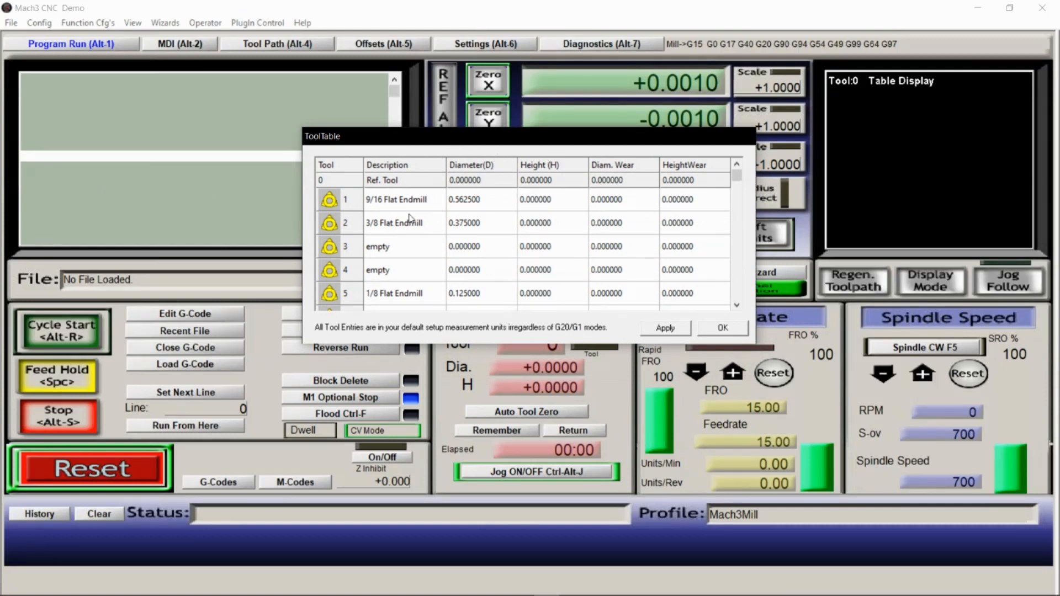
pyautogui.click(433, 200)
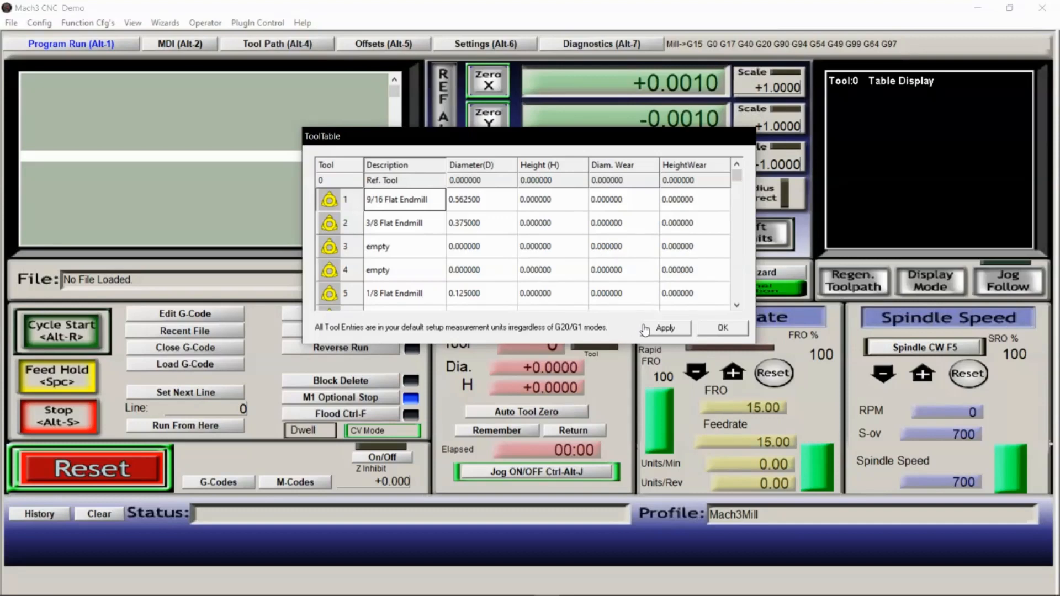
pyautogui.click(663, 328)
pyautogui.click(720, 326)
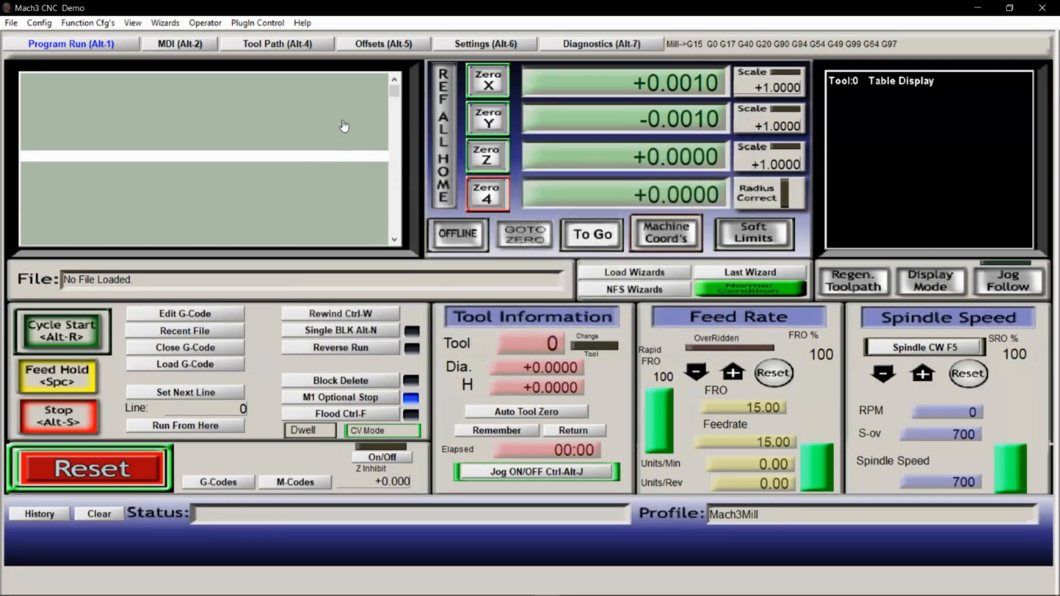
# Make tool 1 the current tool in the offsets tool information
pyautogui.click(358, 43)
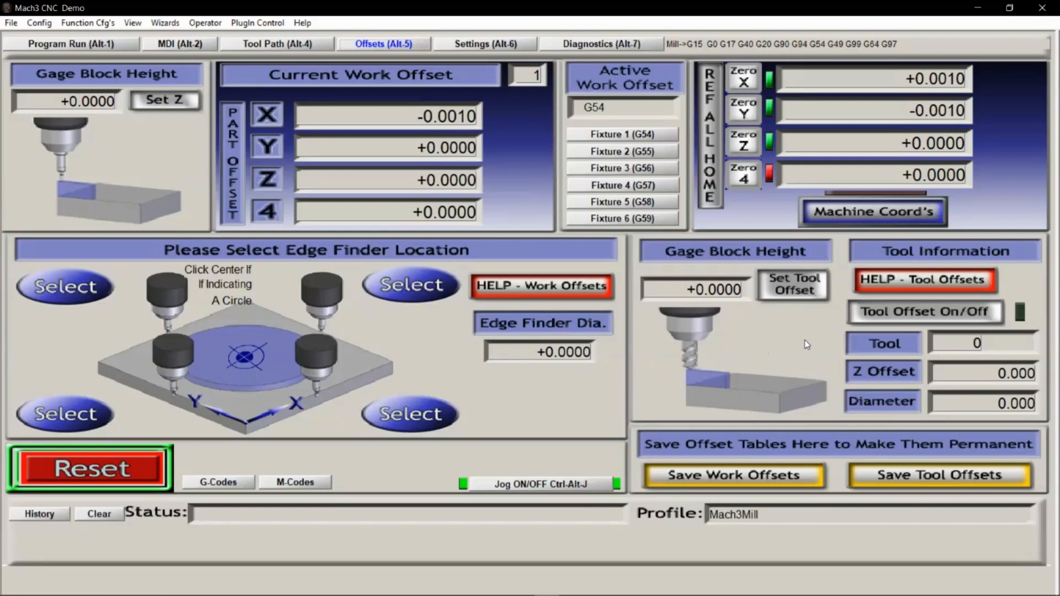
pyautogui.click(940, 349)
pyautogui.write('1')
pyautogui.press('Return')
# Jog to about X 0.431, Y -0.320 and Z -0.159, and set the G54 work Z zero there with tool 1
pyautogui.press('Right')
pyautogui.press('Down')
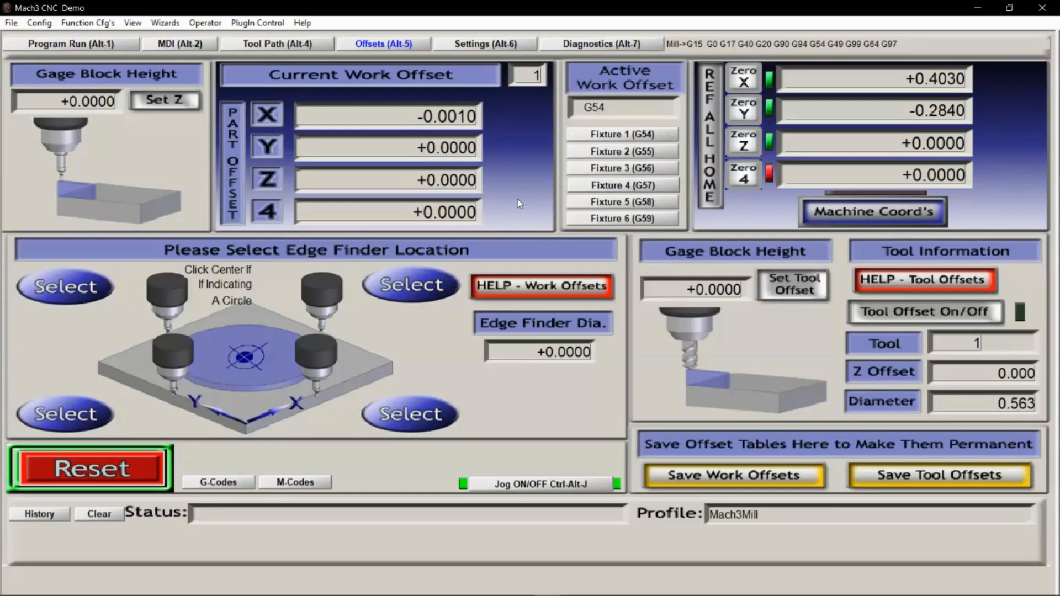
pyautogui.press('pagedown')
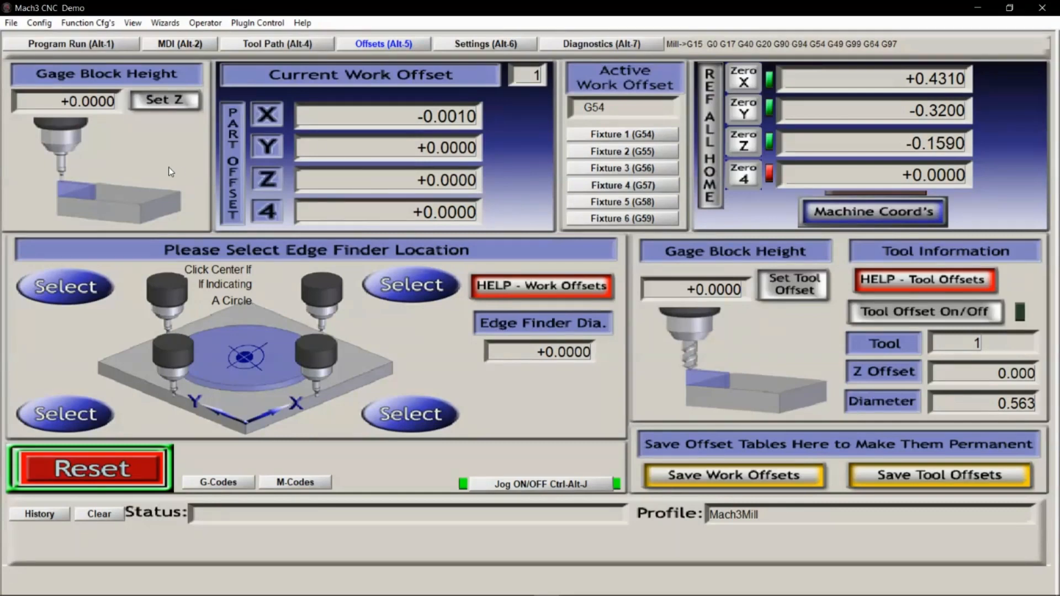
pyautogui.click(157, 101)
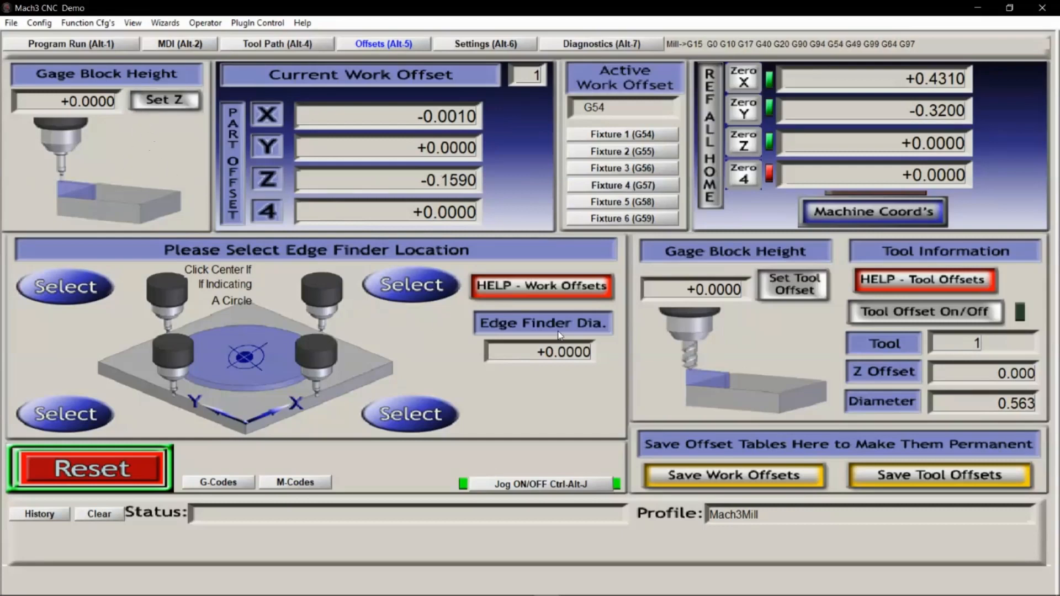
pyautogui.click(784, 291)
# Make tool 2 current, lower the Z axis to about -0.223 and set the tool offset there with zero gage block height
pyautogui.click(977, 349)
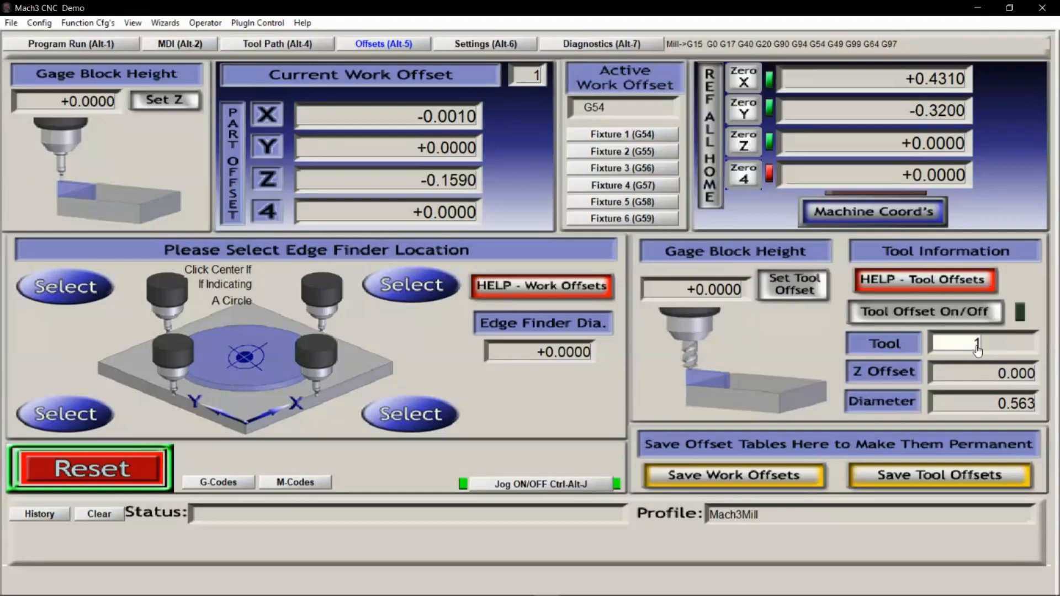
pyautogui.write('2')
pyautogui.press('Return')
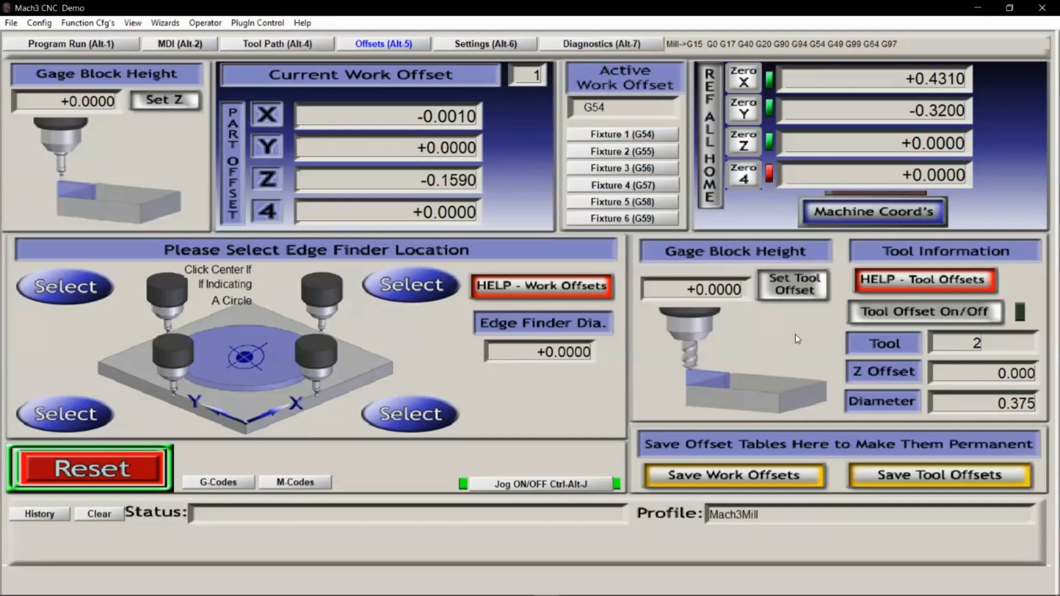
pyautogui.press('pagedown')
pyautogui.click(780, 295)
# Switch the current tool to 1 and back to 2 to compare how the Z position reads with each offset
pyautogui.click(969, 350)
pyautogui.write('1')
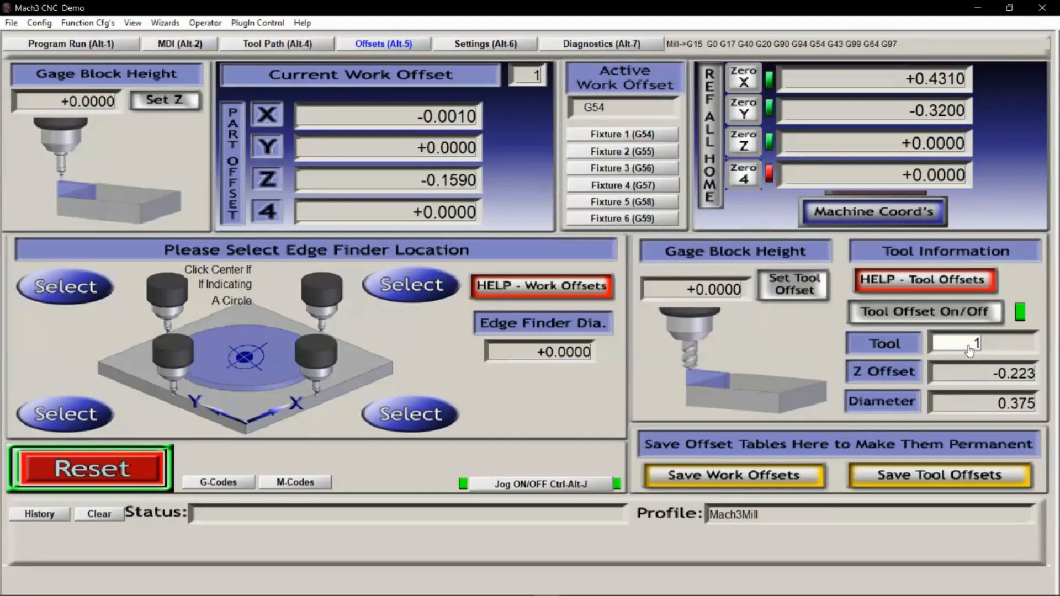
pyautogui.press('Return')
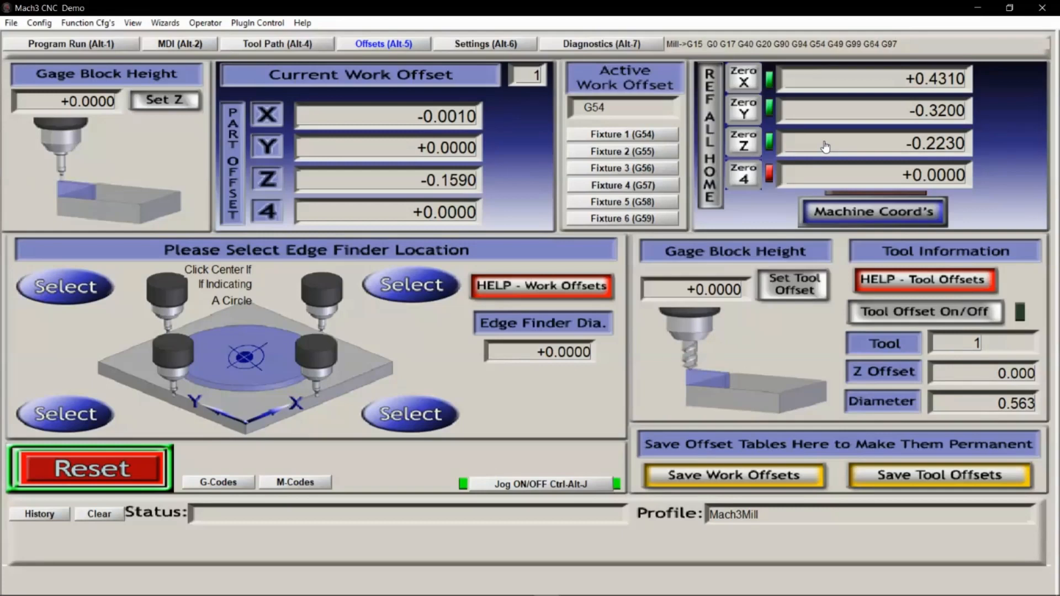
pyautogui.click(957, 348)
pyautogui.write('2')
pyautogui.press('Return')
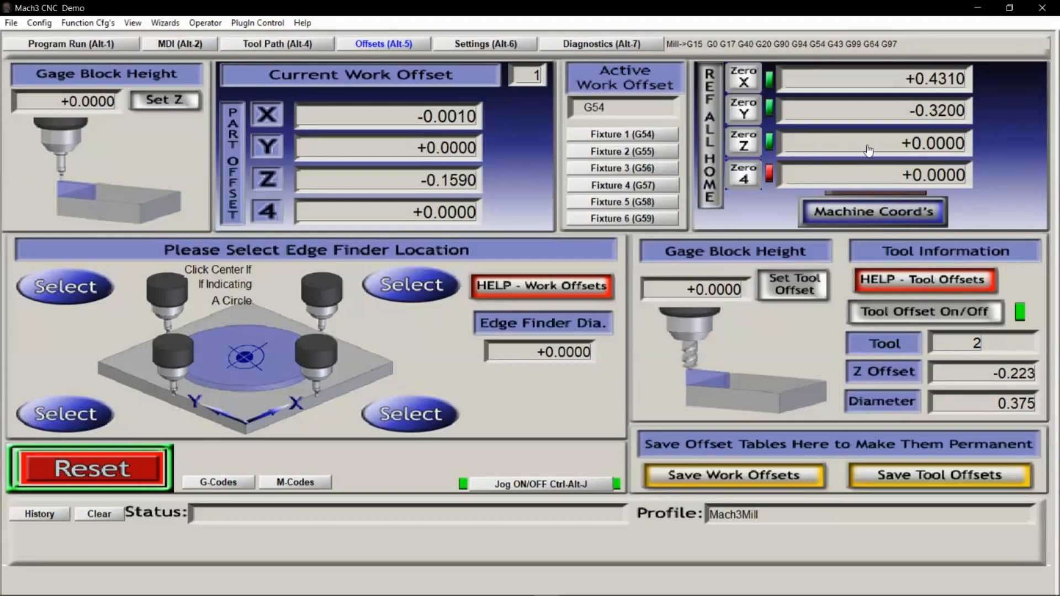
# Make tool 5 current, lower the Z axis to about -0.582 and set the tool offset there with zero gage block height
pyautogui.click(959, 345)
pyautogui.write('5')
pyautogui.press('Return')
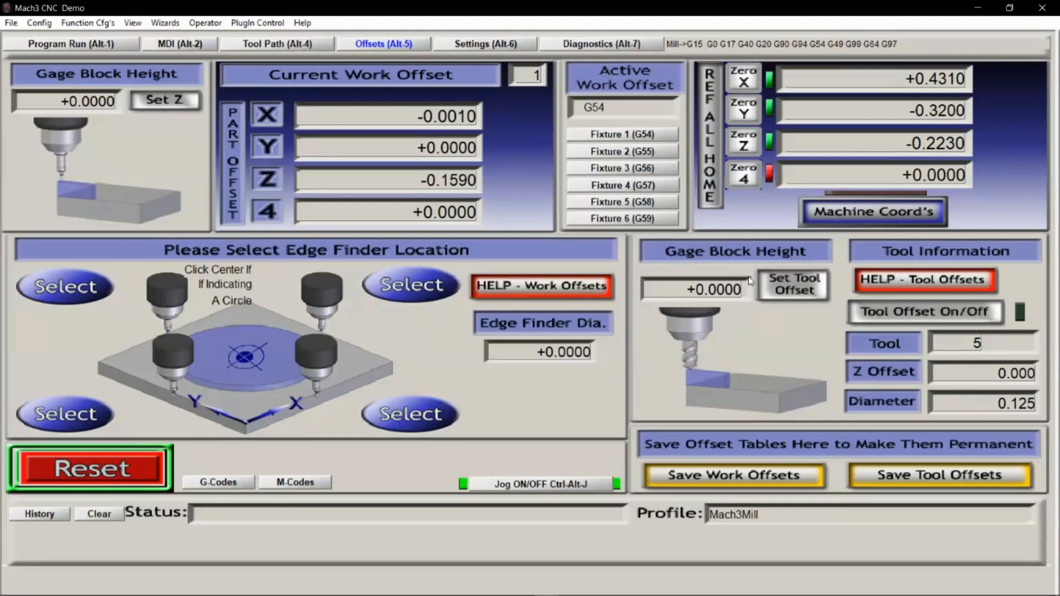
pyautogui.press('pagedown')
pyautogui.press('pagedown')
pyautogui.press('pagedown')
pyautogui.click(772, 292)
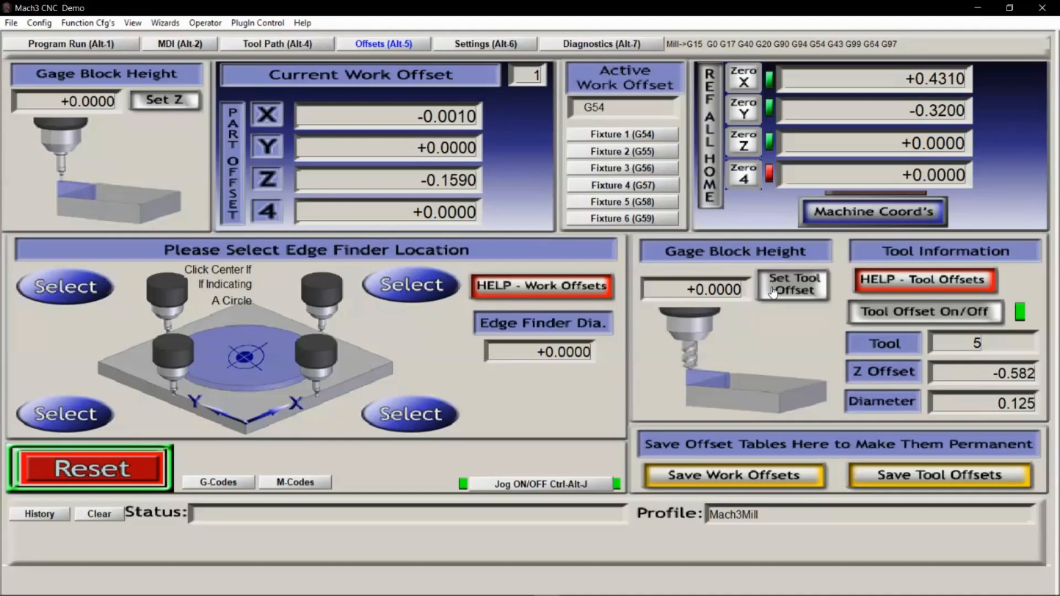
# Recall tool 1 and tool 2 in turn at the present height to check their stored Z offsets
pyautogui.click(957, 354)
pyautogui.write('1')
pyautogui.press('Return')
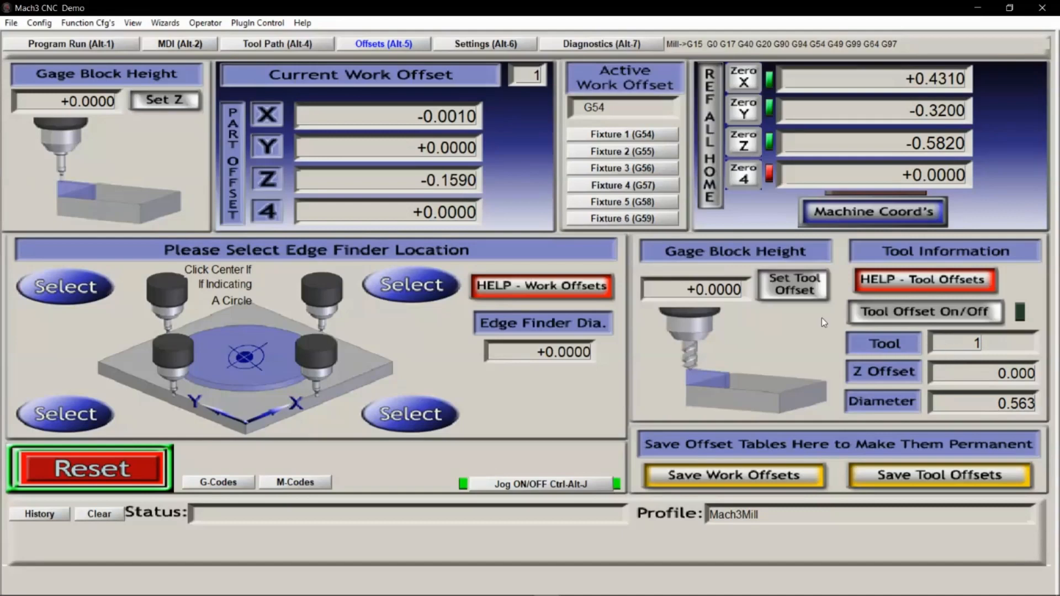
pyautogui.click(971, 345)
pyautogui.write('2')
pyautogui.press('Return')
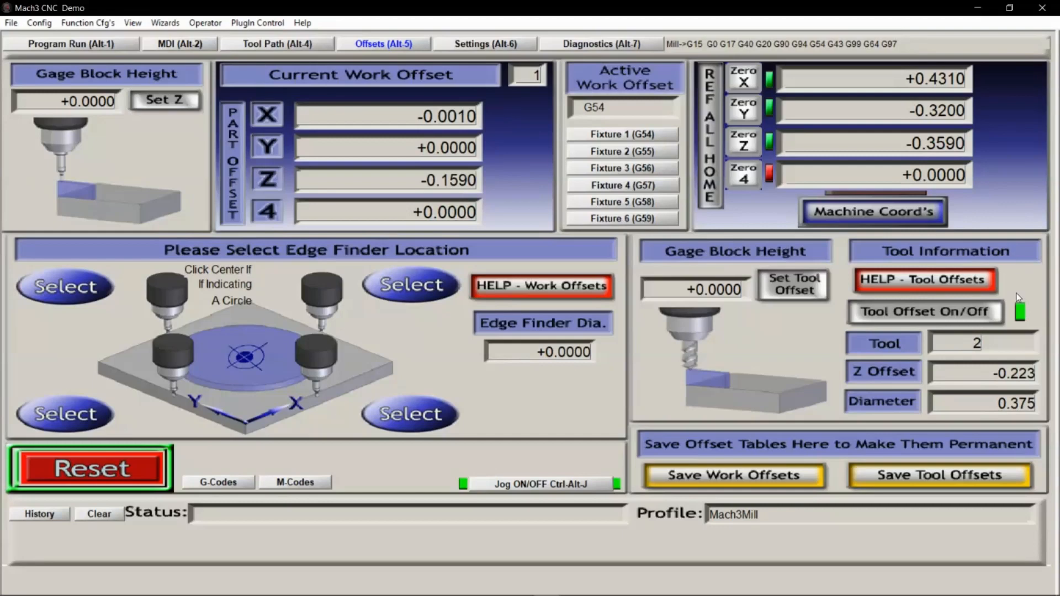
# Review and close the work offsets table, and save the tool offsets table with the new tool heights
pyautogui.click(672, 478)
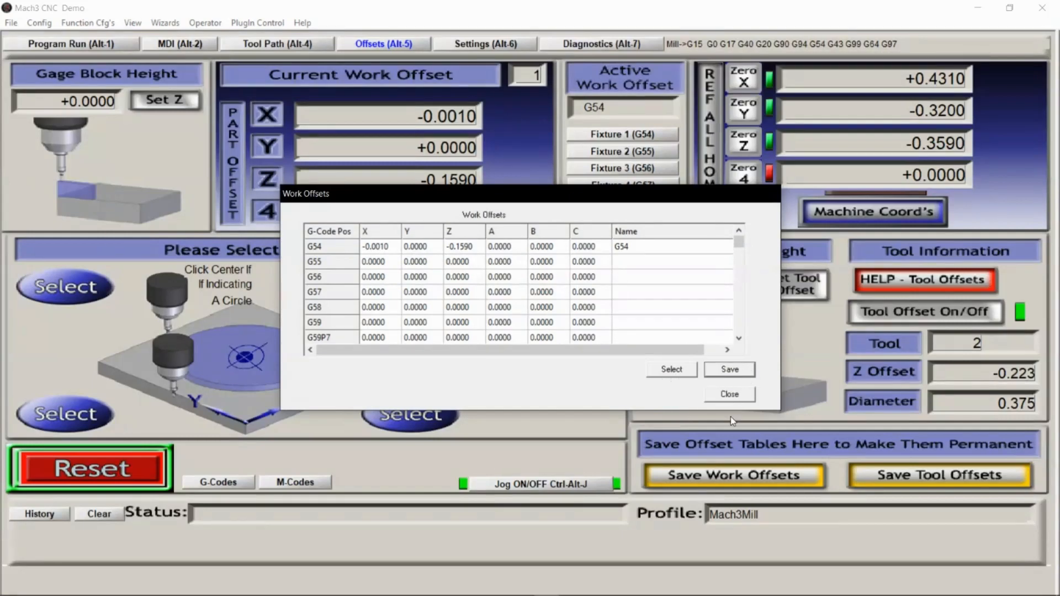
pyautogui.click(730, 394)
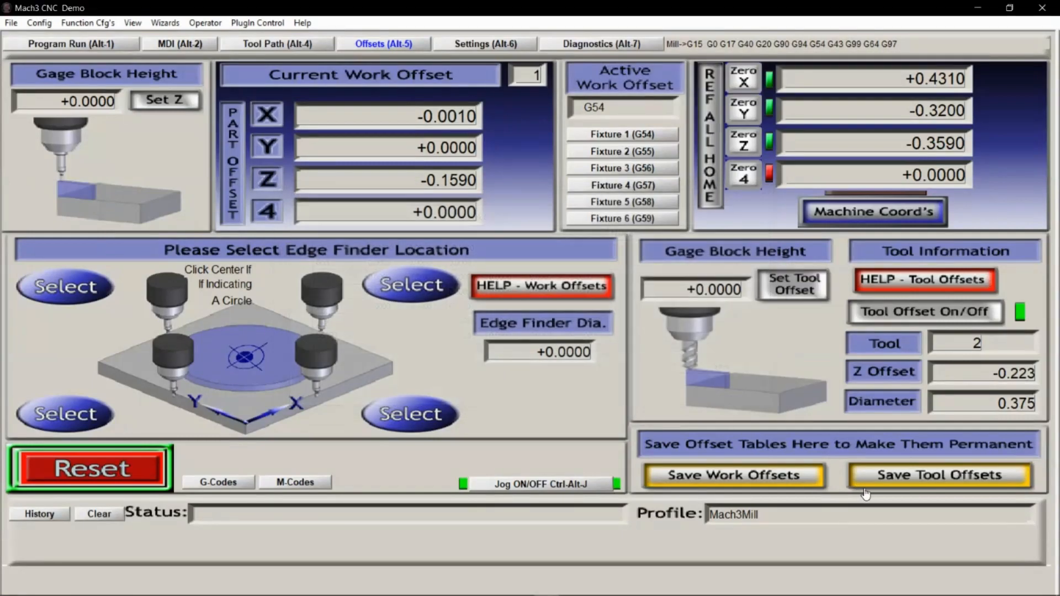
pyautogui.click(906, 478)
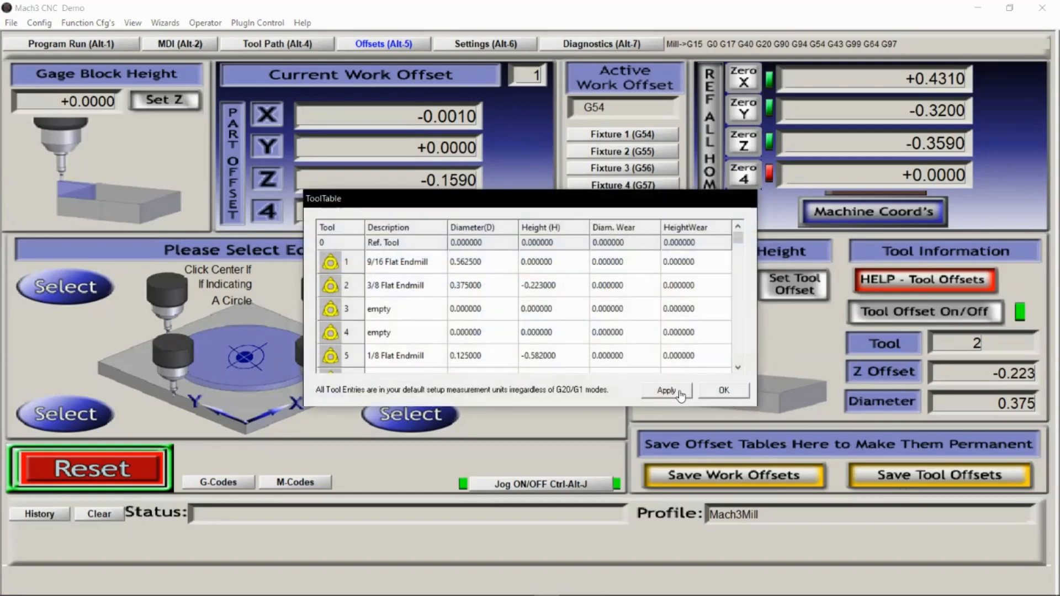
pyautogui.click(722, 393)
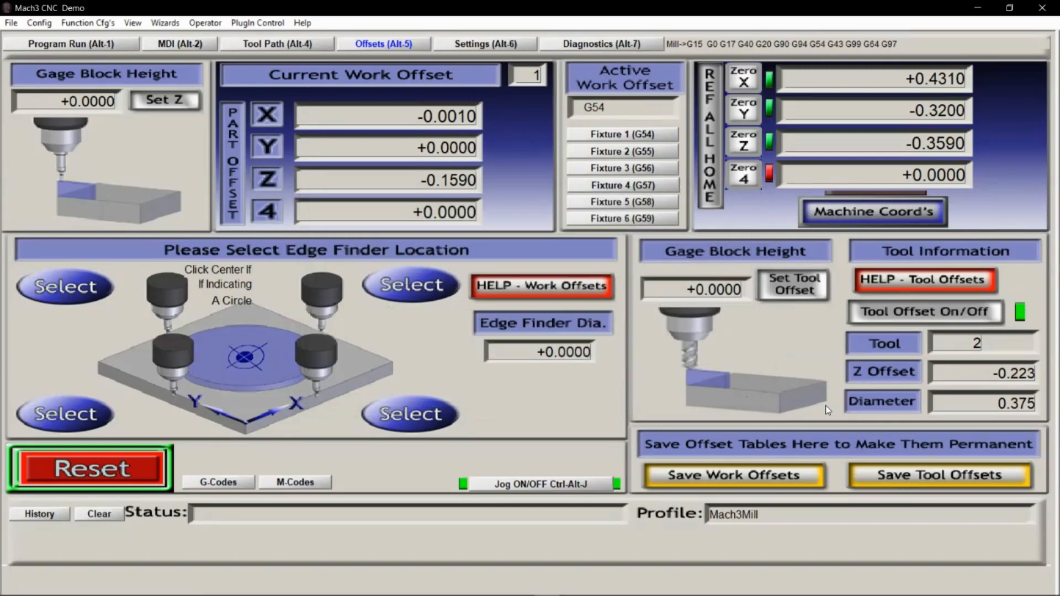